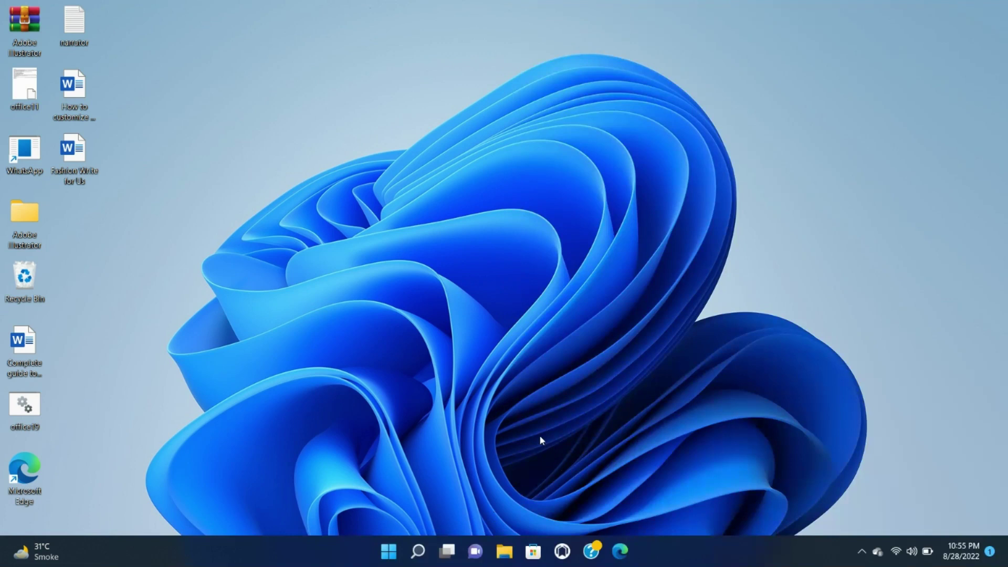
Pin Adobe Illustrator 2022 to the taskbar from the Start menu's Recommended list
mouse_move(417, 551)
click(388, 551)
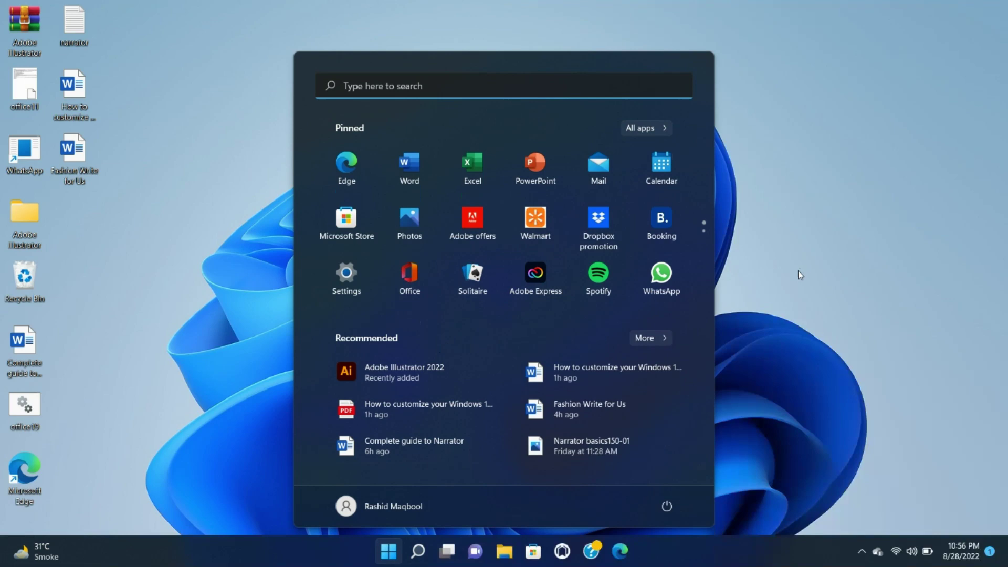
click(817, 221)
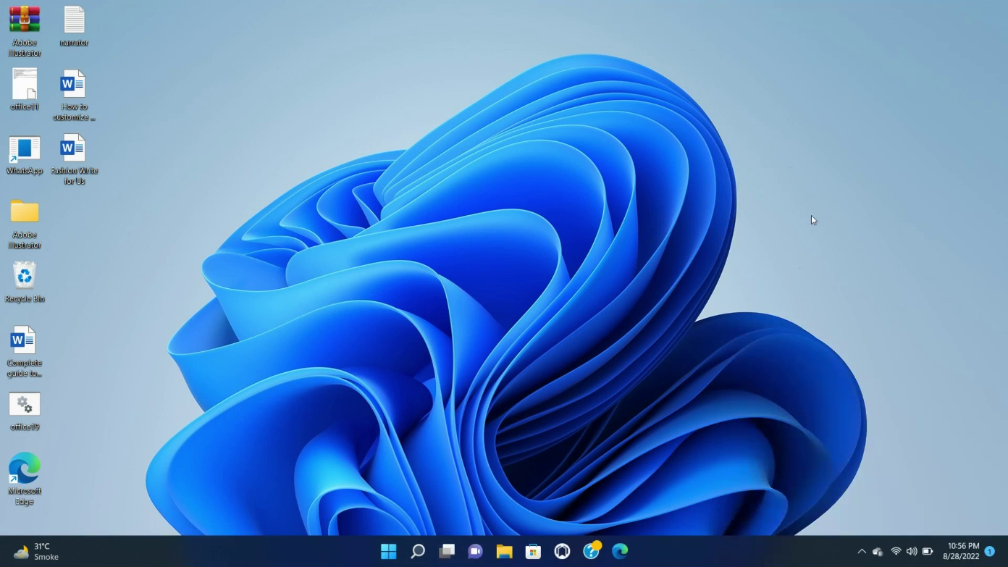
click(389, 551)
right_click(367, 374)
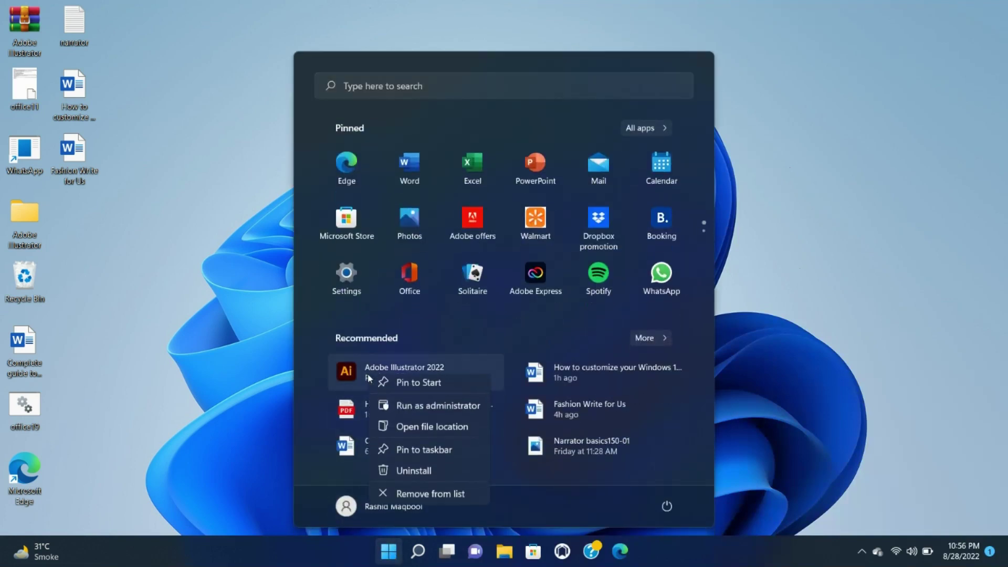
click(420, 454)
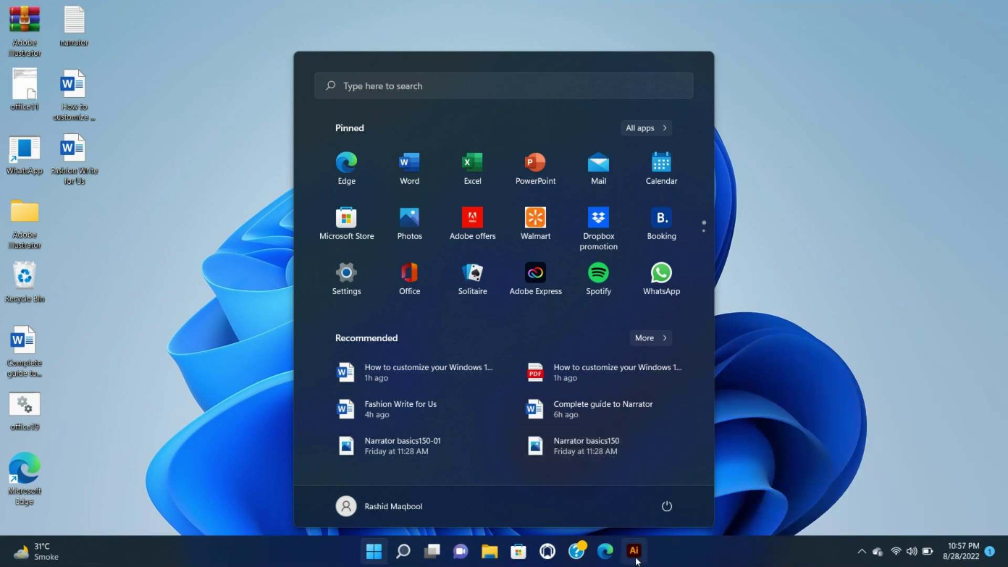
Check the pinned Illustrator icon's recent-files jump list, then reopen the Start menu
click(781, 431)
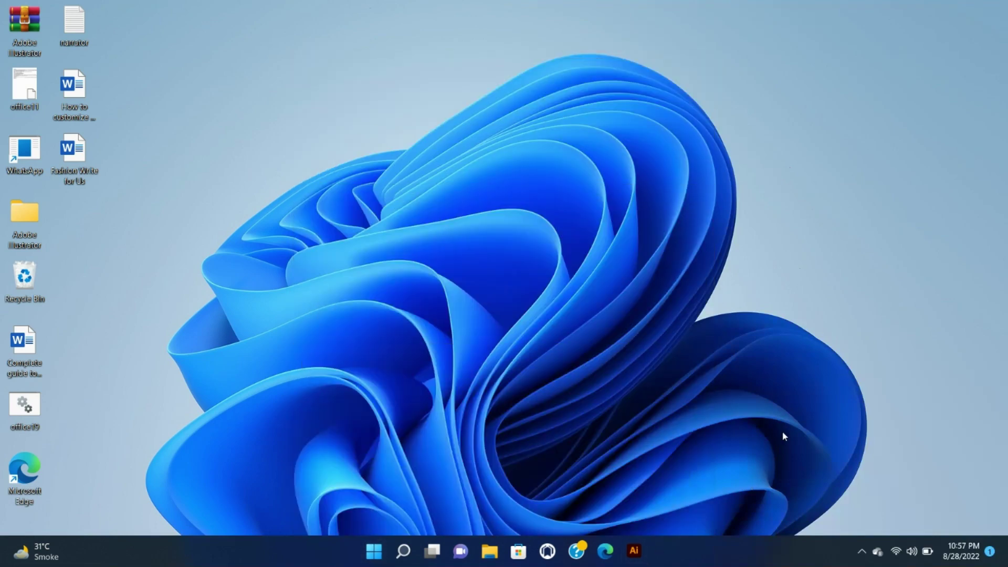
right_click(634, 561)
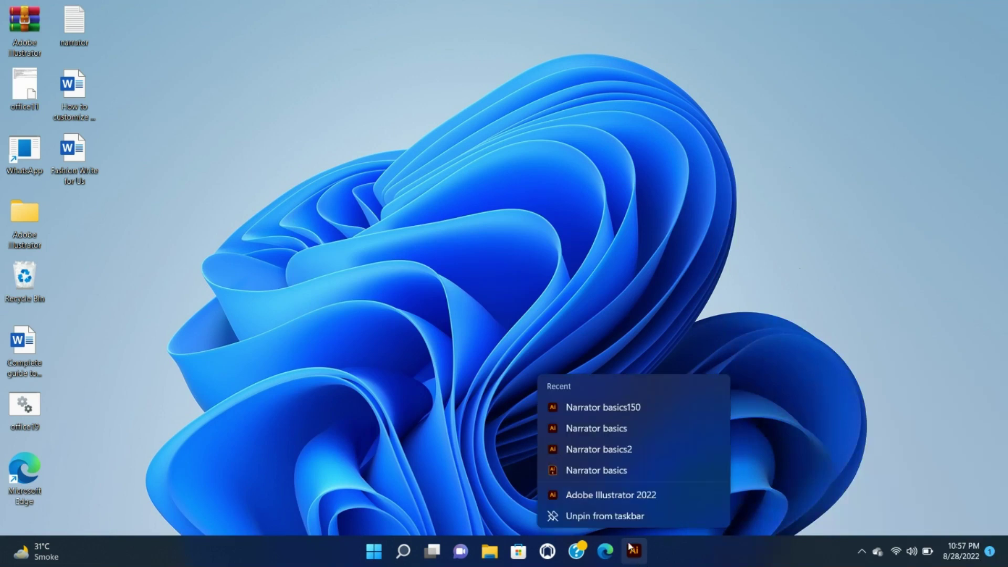
click(776, 455)
click(375, 551)
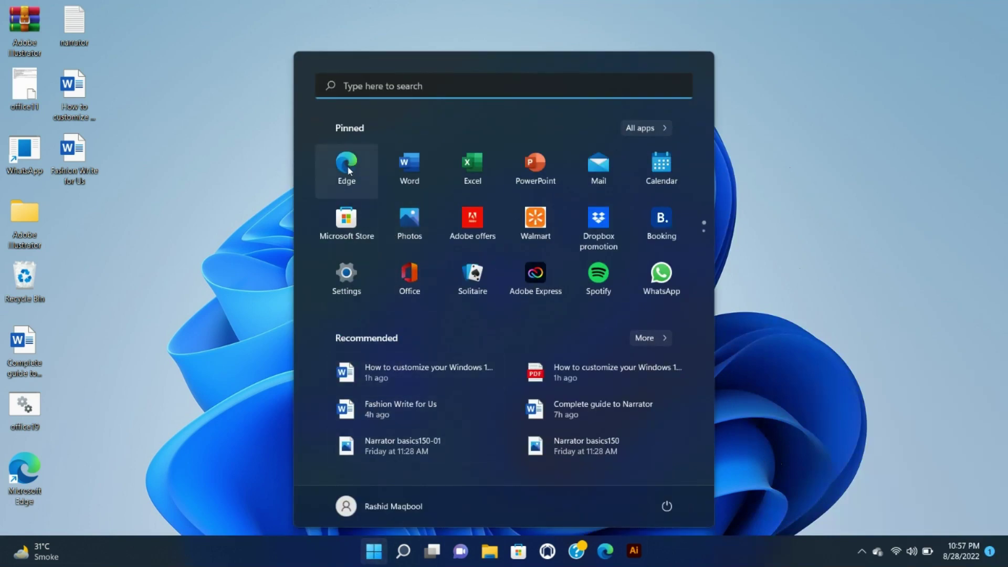
Pin Word from the Start menu's Pinned apps to the taskbar, then close Start
right_click(420, 178)
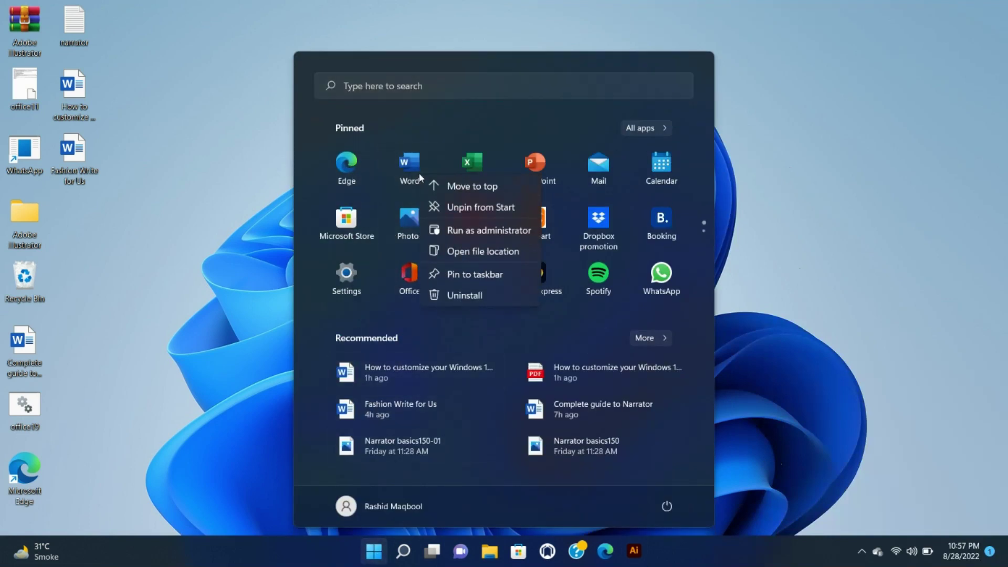
click(478, 274)
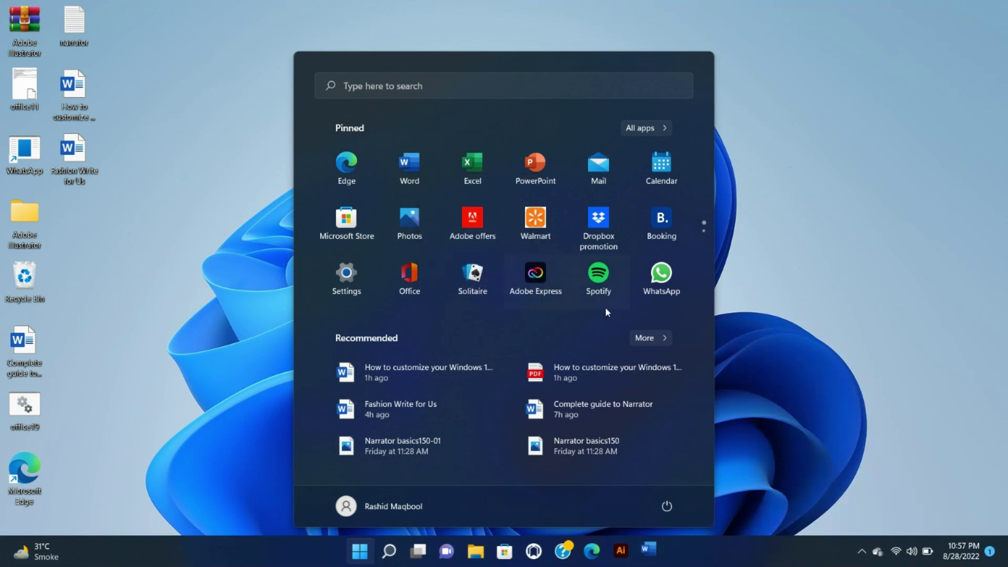
click(766, 360)
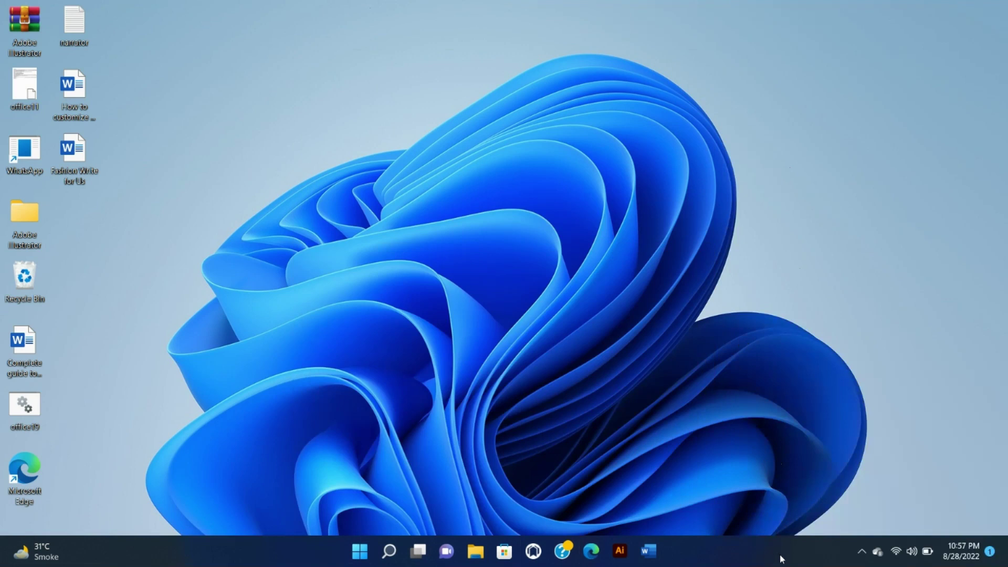
Unpin the Word icon and then the Adobe Illustrator 2022 icon from the taskbar
right_click(643, 556)
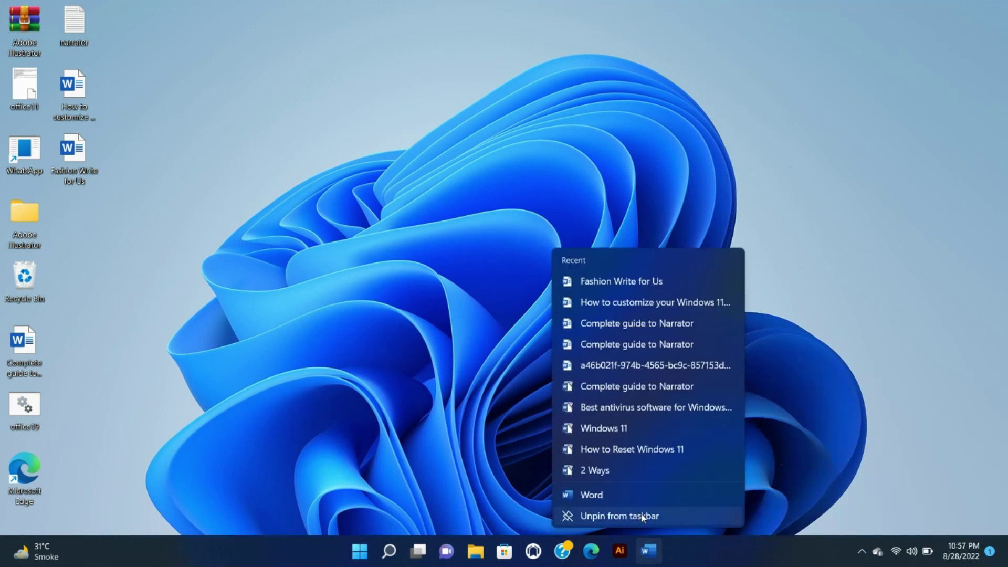
click(642, 518)
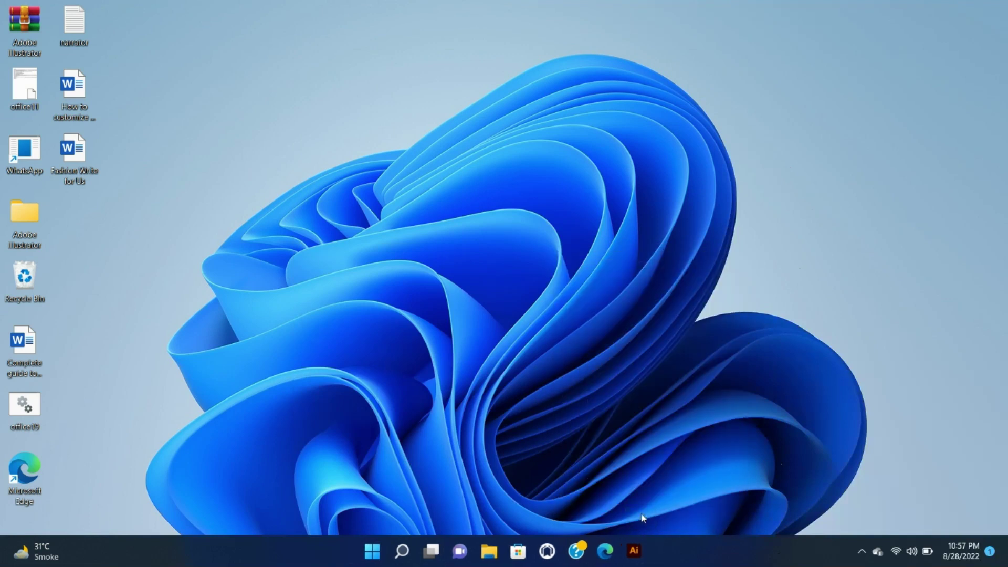
right_click(639, 555)
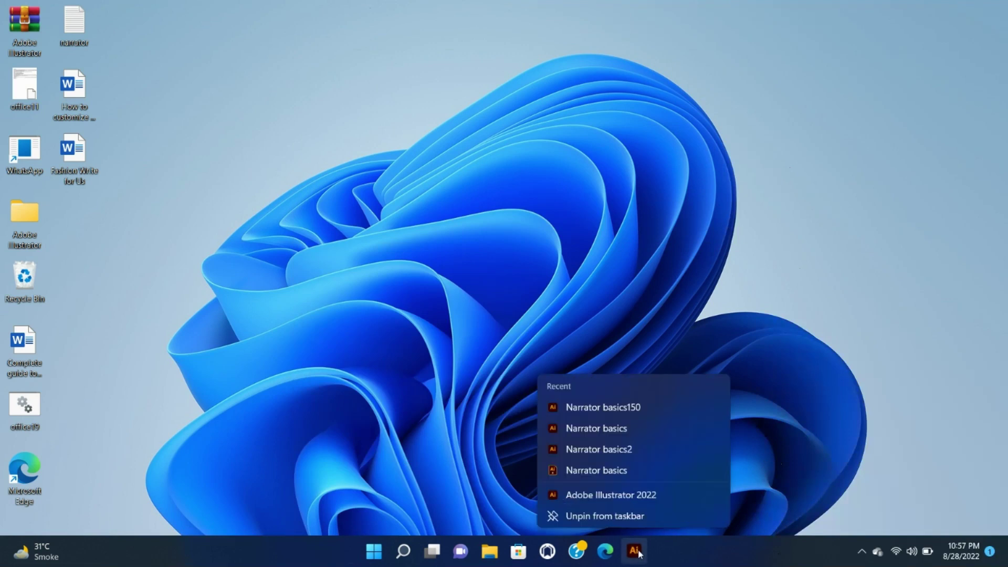
click(639, 518)
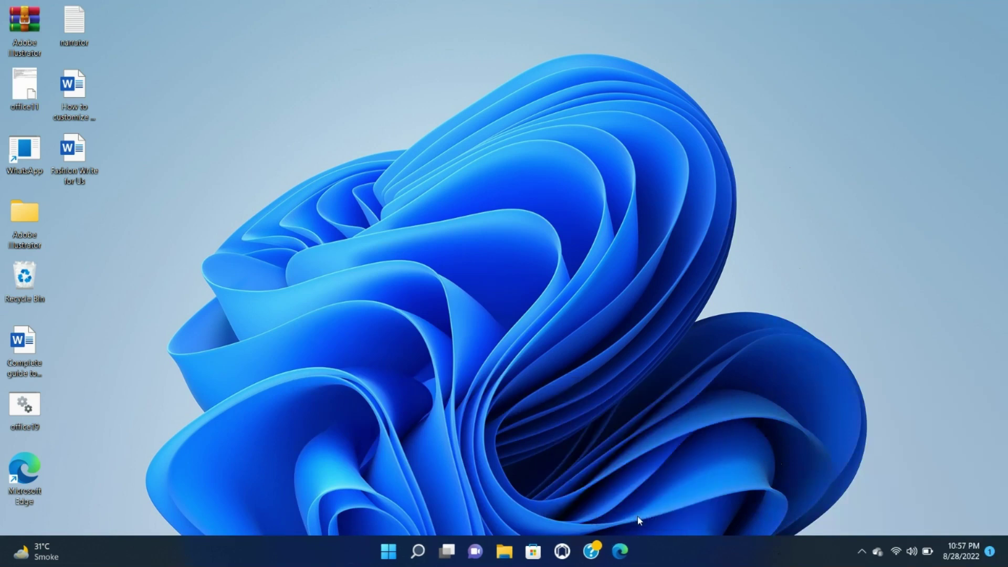
In Taskbar settings, turn off Search, Task view, Widgets and Chat
right_click(745, 561)
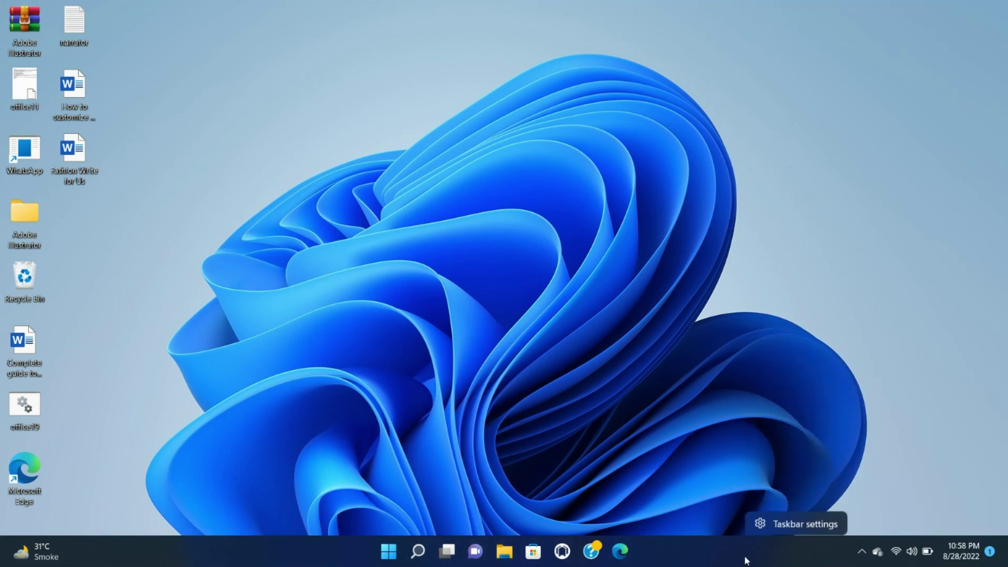
click(793, 525)
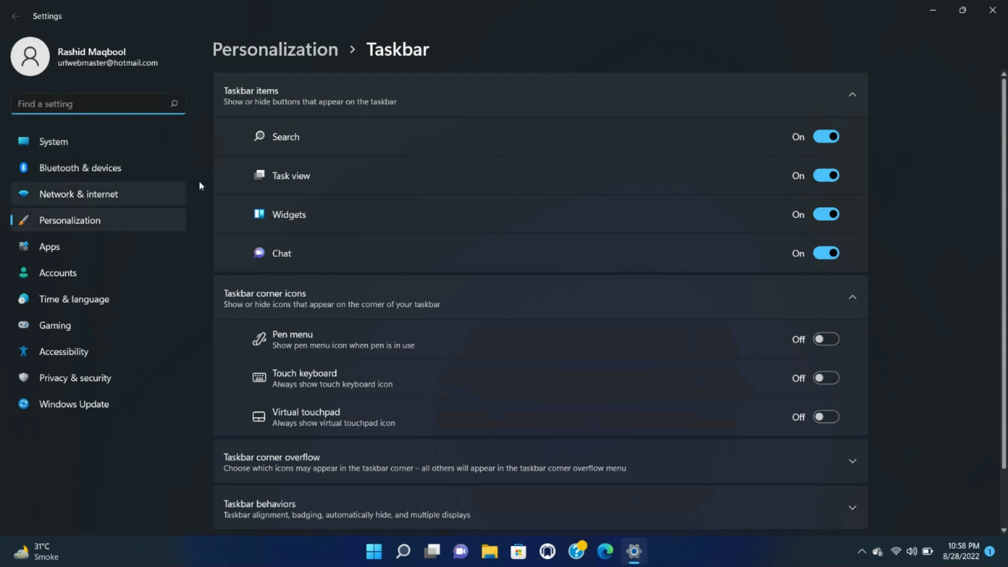
click(825, 136)
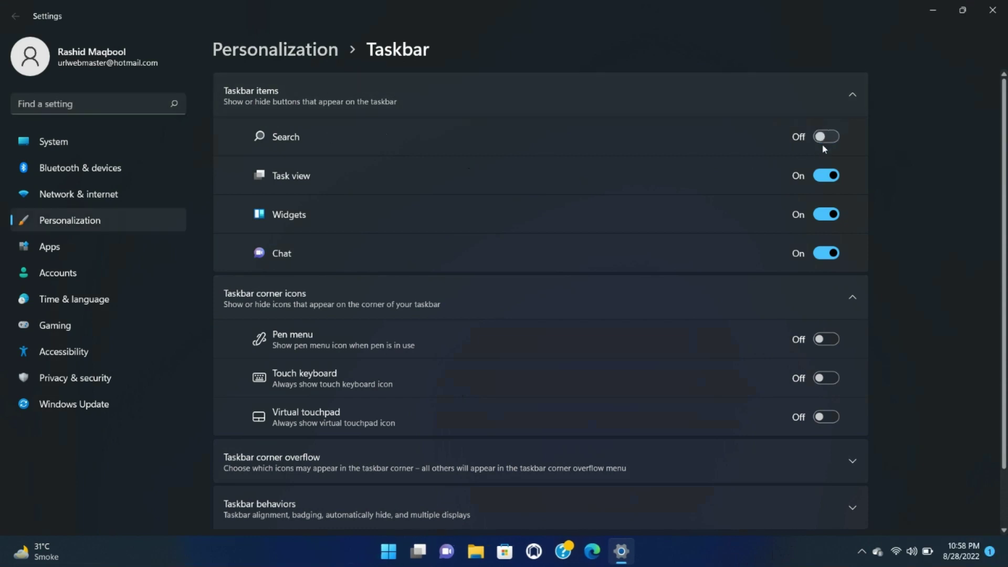
click(824, 173)
click(817, 220)
click(831, 254)
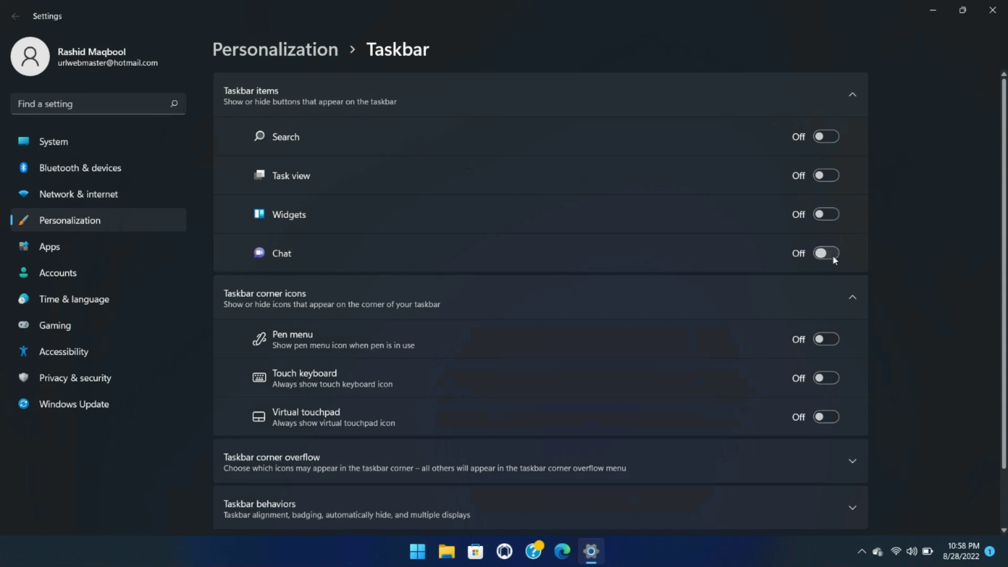
Turn Chat, Widgets, Task view and Search back on
click(834, 258)
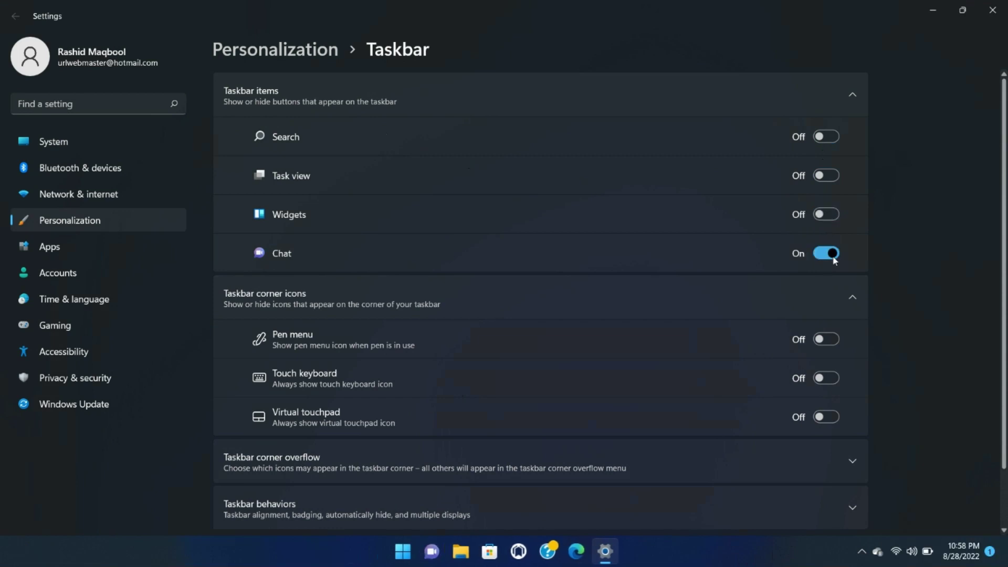
click(827, 215)
click(832, 174)
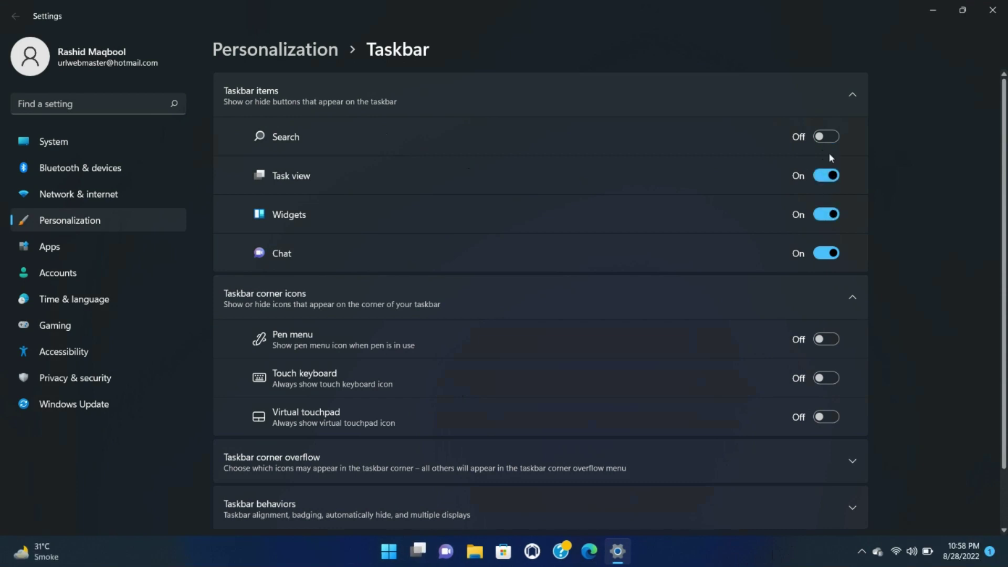
click(825, 137)
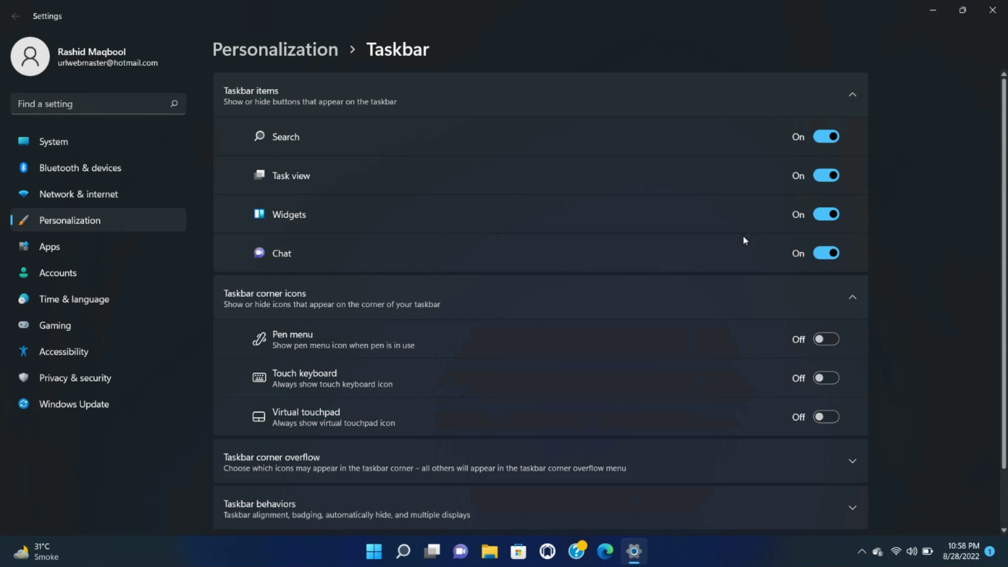
Expand Taskbar behaviors and set Taskbar alignment to Left
scroll(742, 235, down, 2)
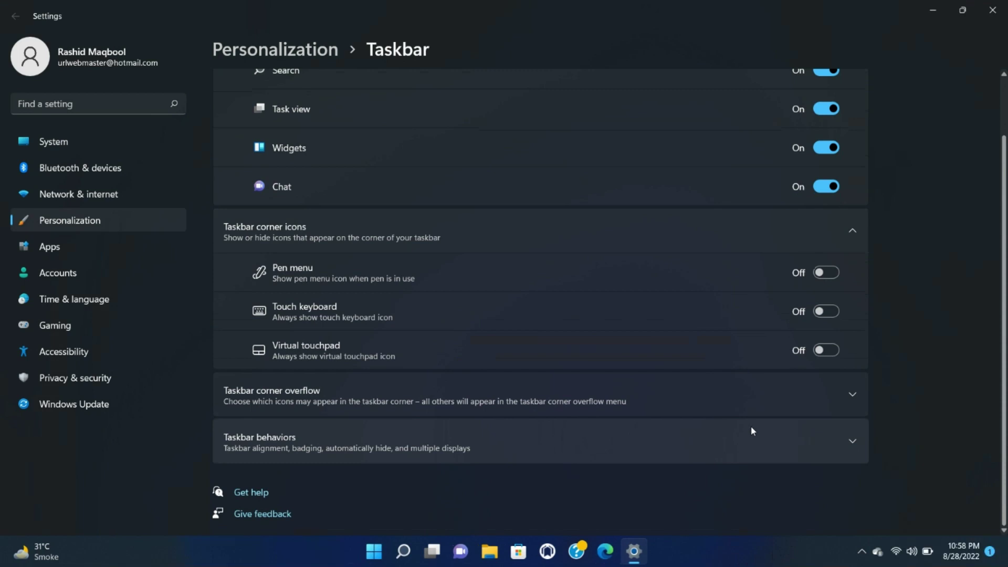
scroll(677, 302, up, 2)
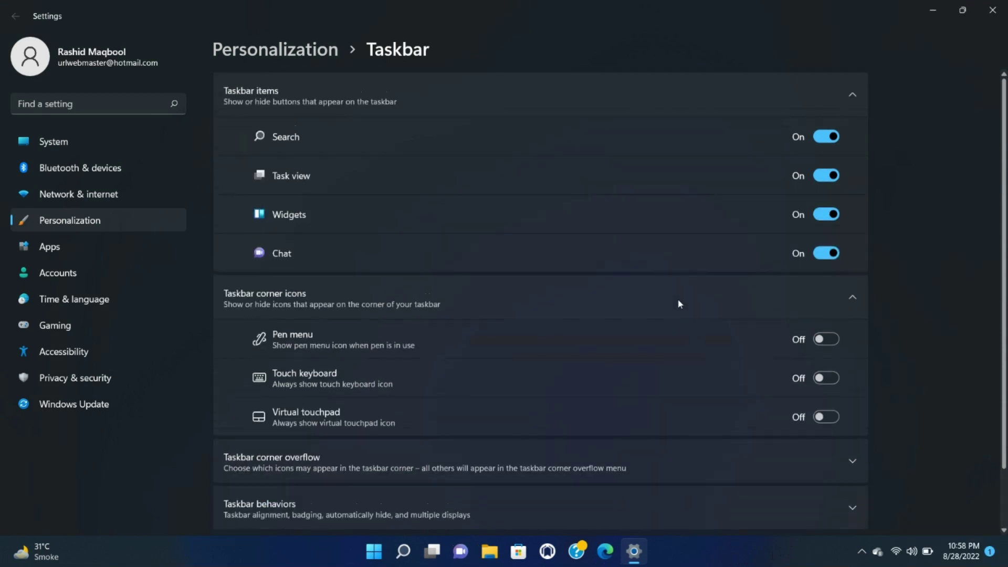
scroll(673, 311, down, 2)
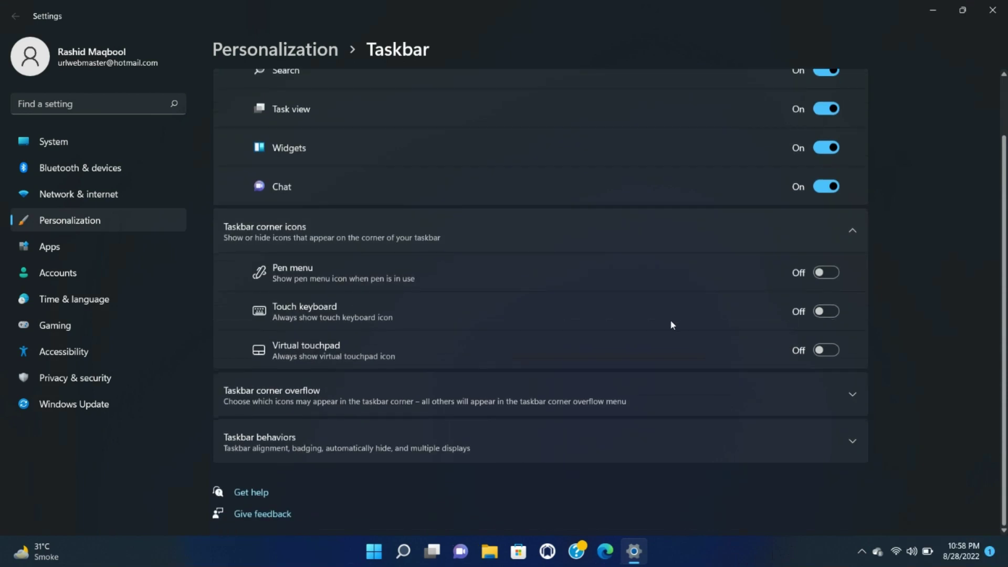
click(535, 447)
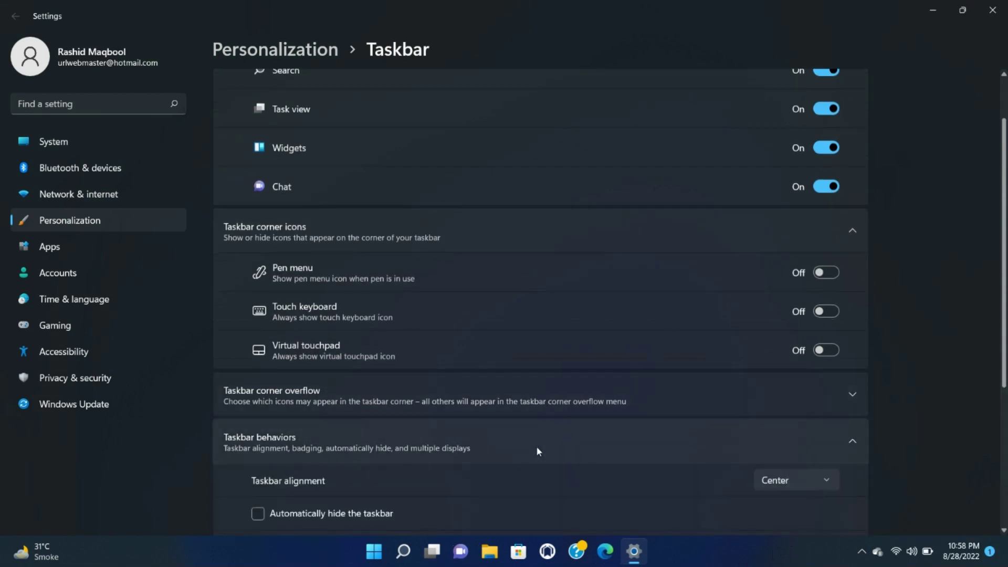
scroll(536, 450, down, 3)
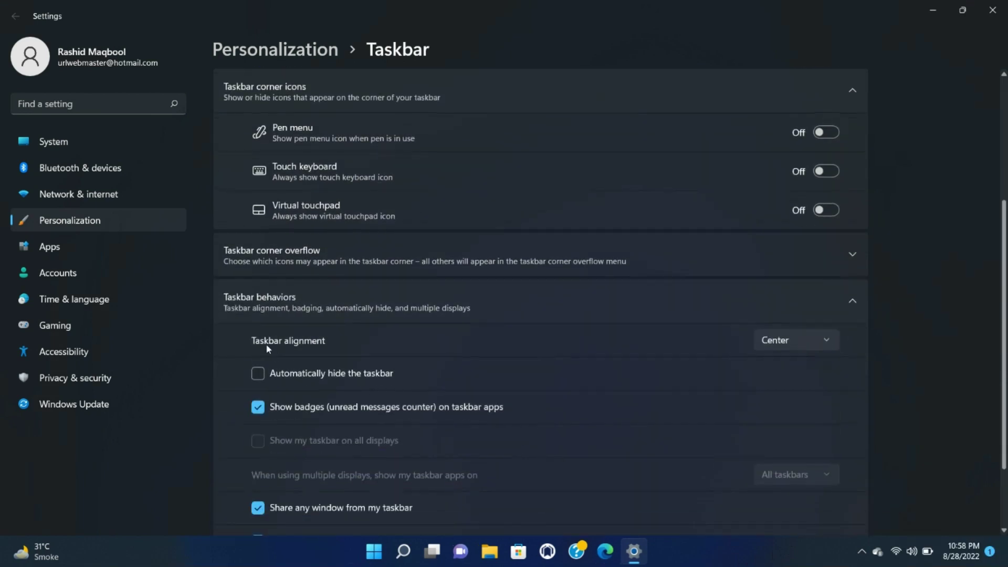
click(807, 340)
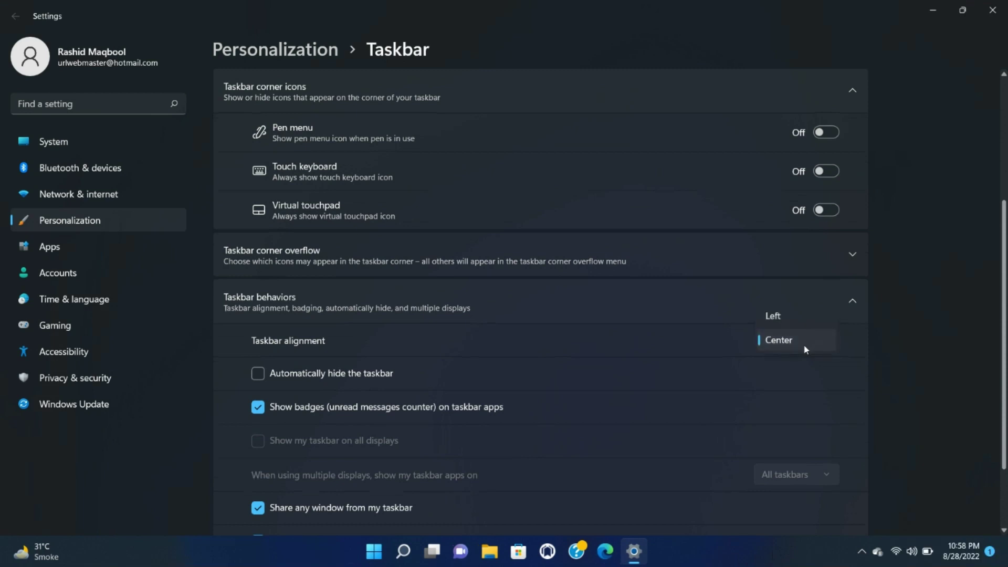
click(785, 316)
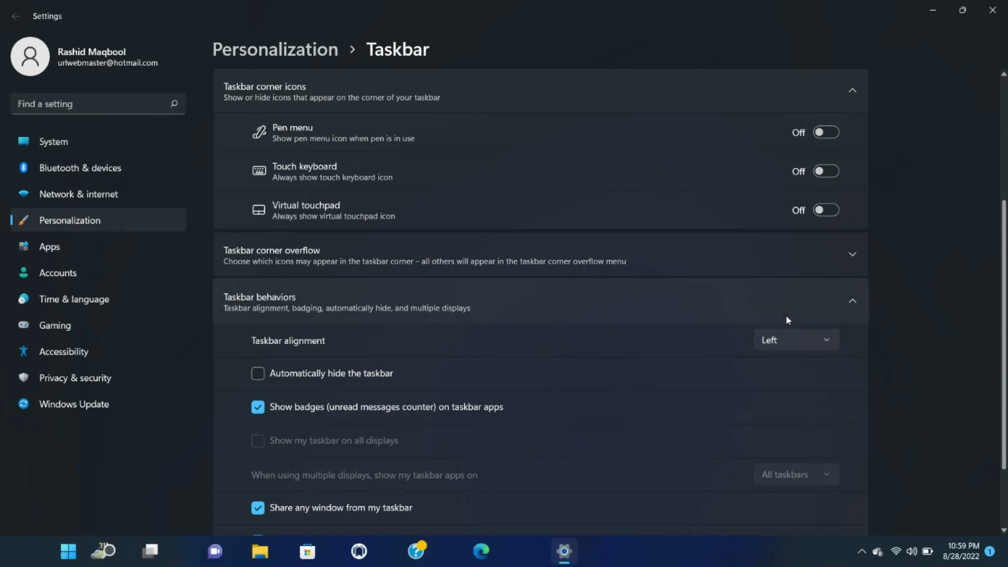
Set Taskbar alignment back to Center
click(781, 349)
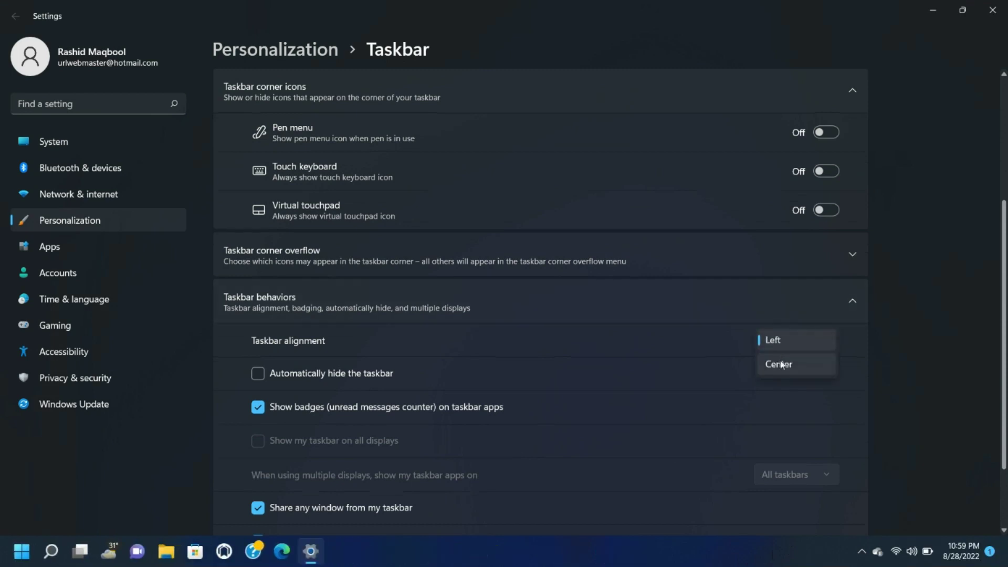
click(780, 366)
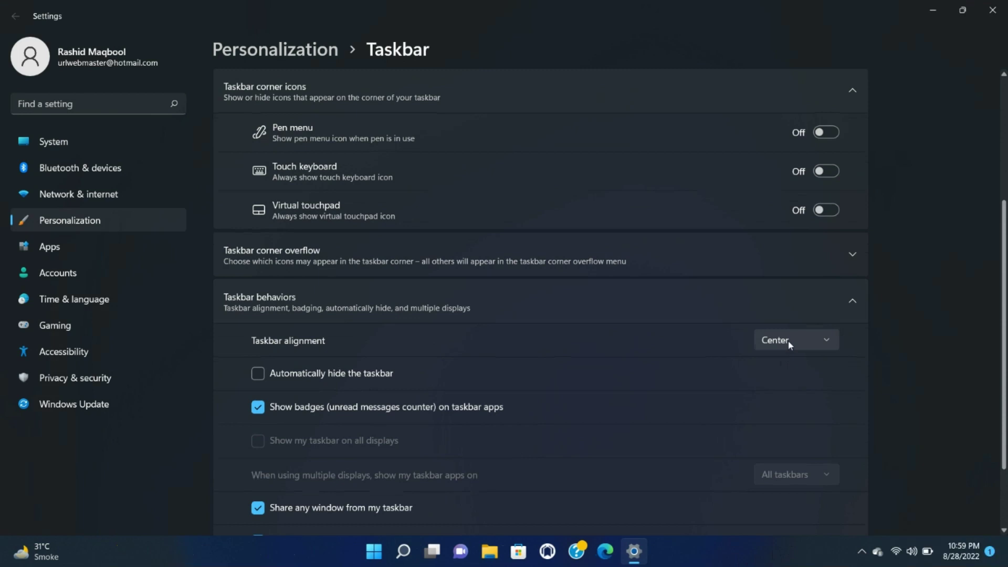
click(790, 345)
click(789, 345)
click(257, 374)
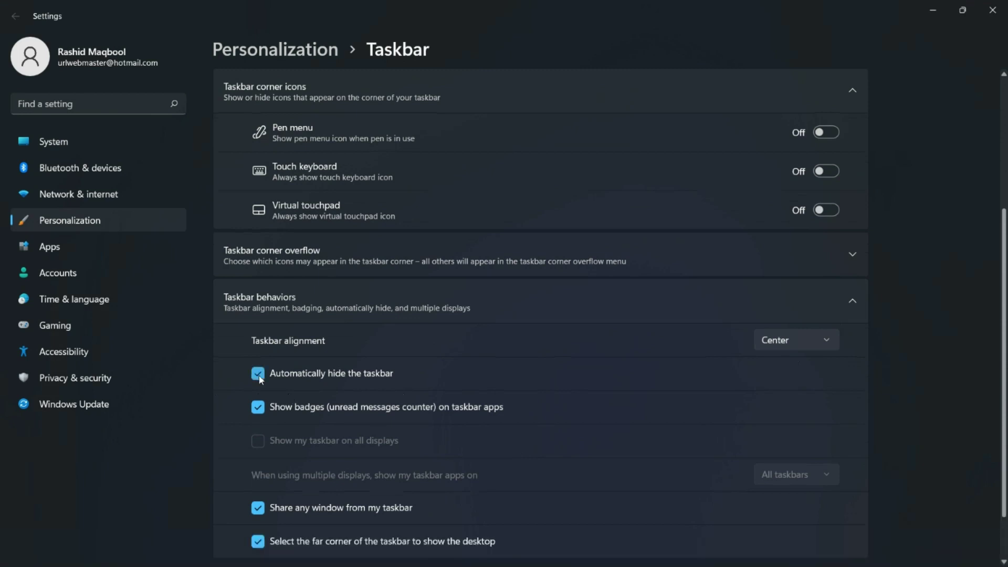
click(257, 374)
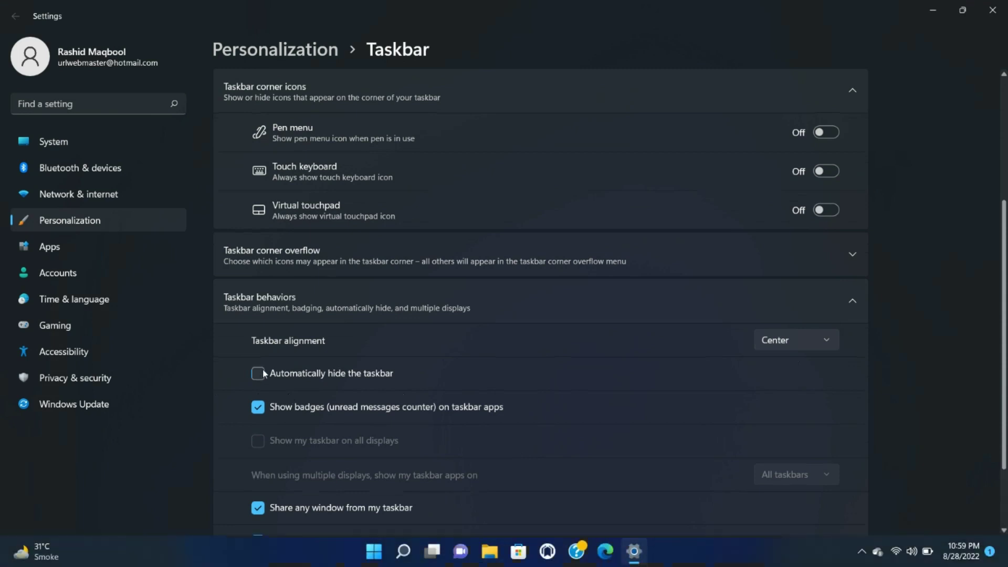
click(261, 373)
click(262, 373)
click(263, 411)
click(257, 407)
click(258, 407)
click(259, 407)
scroll(269, 410, down, 2)
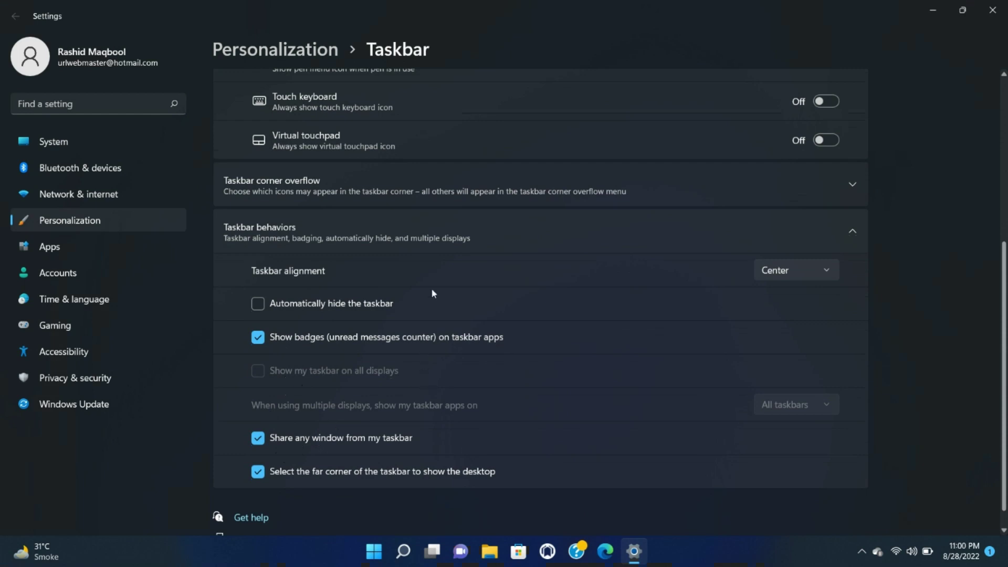
scroll(433, 286, up, 2)
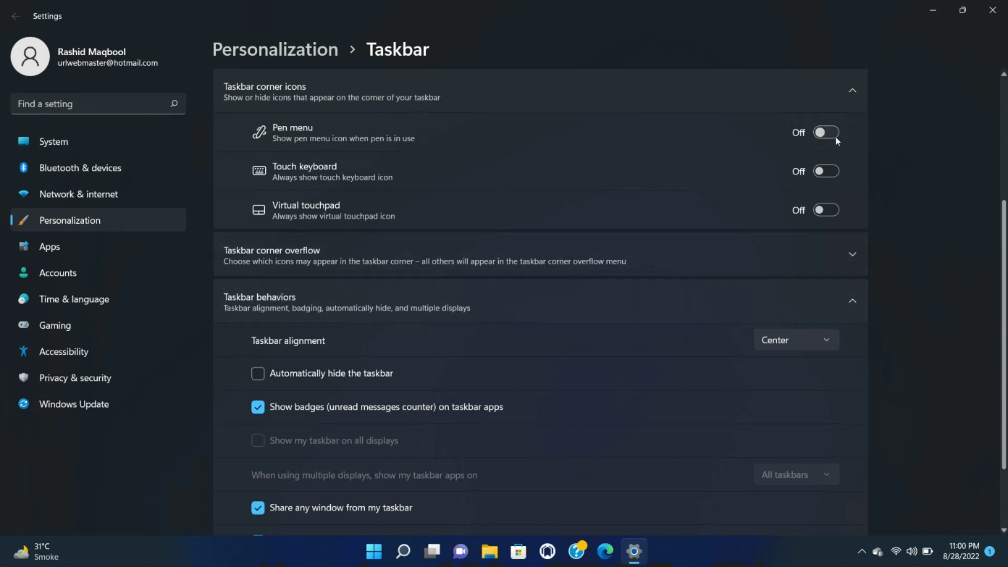
scroll(571, 304, up, 2)
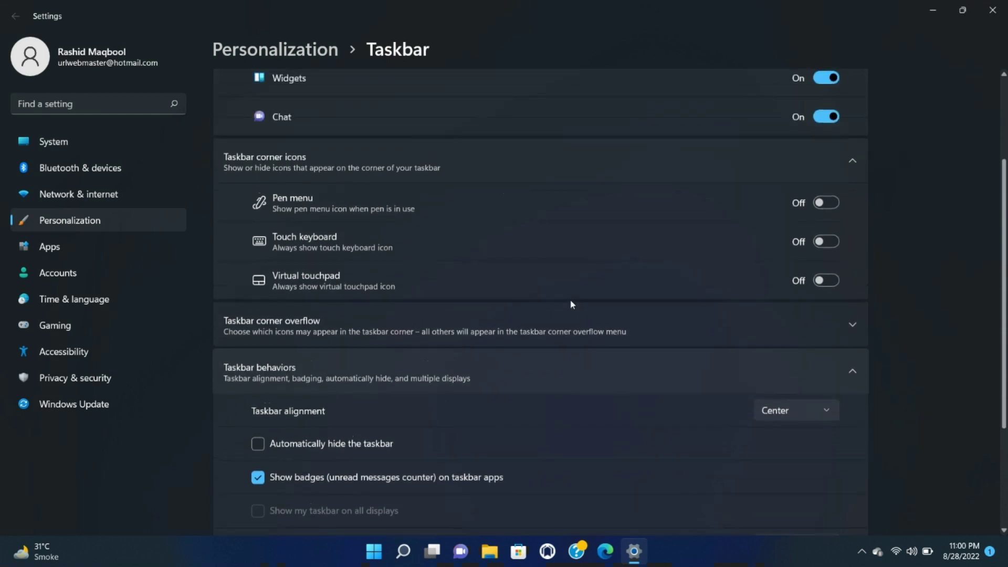